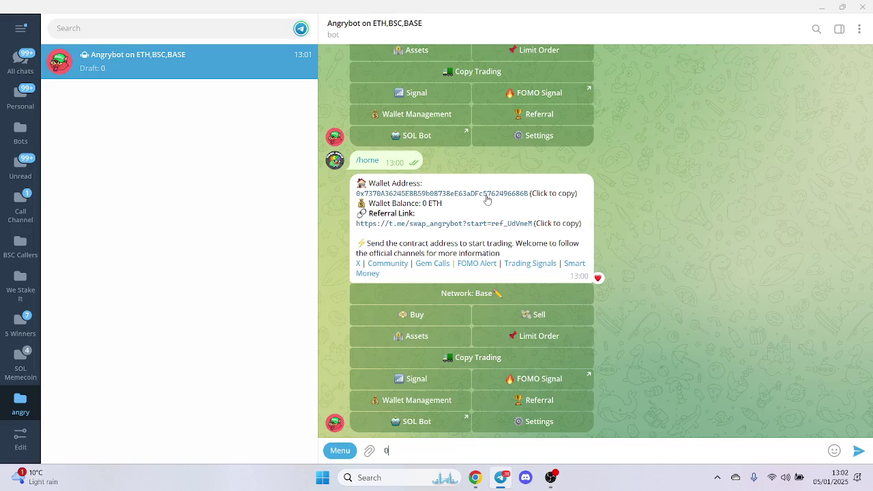
Step: Clear the draft message, switch the bot's network to ETH and set it back to Base
key(BackSpace)
click(491, 295)
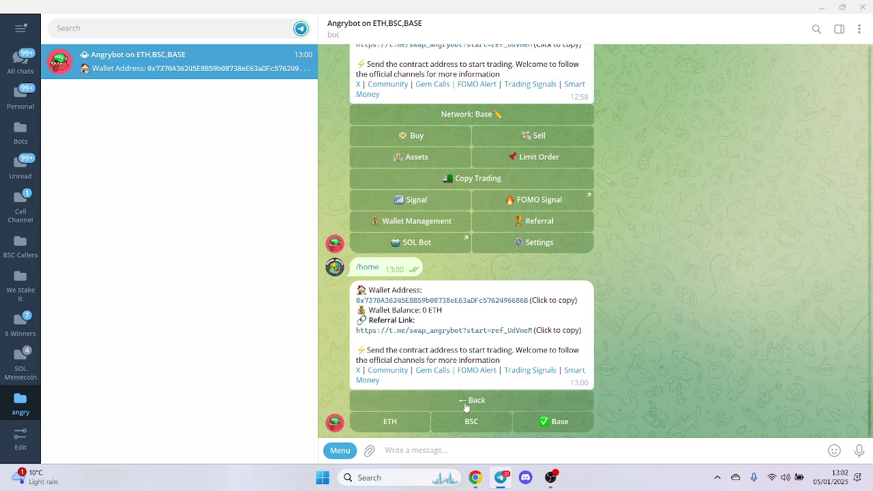
click(369, 422)
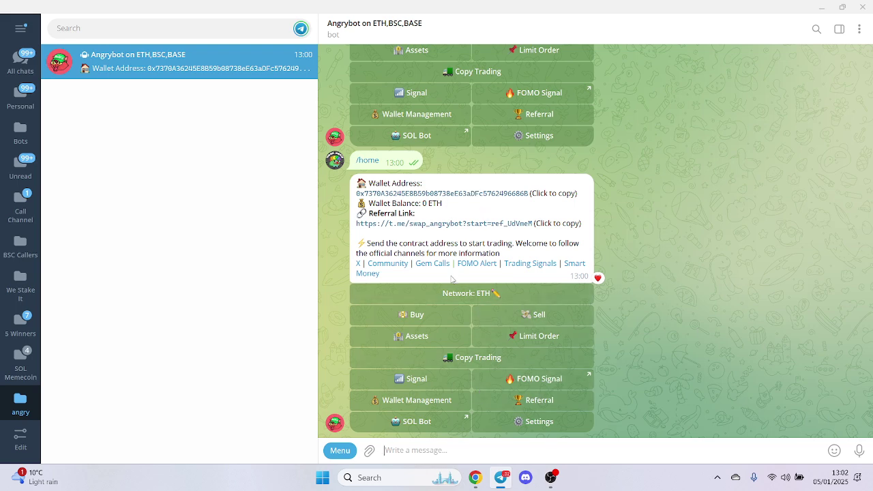
click(456, 294)
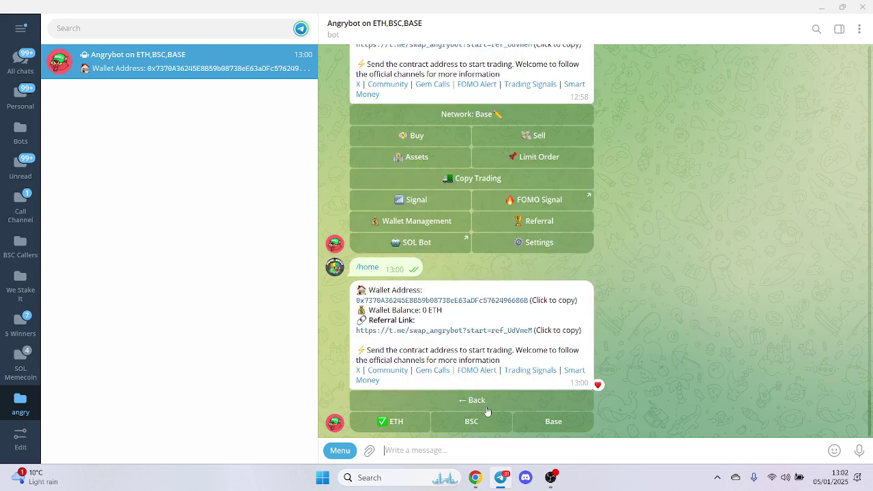
click(553, 421)
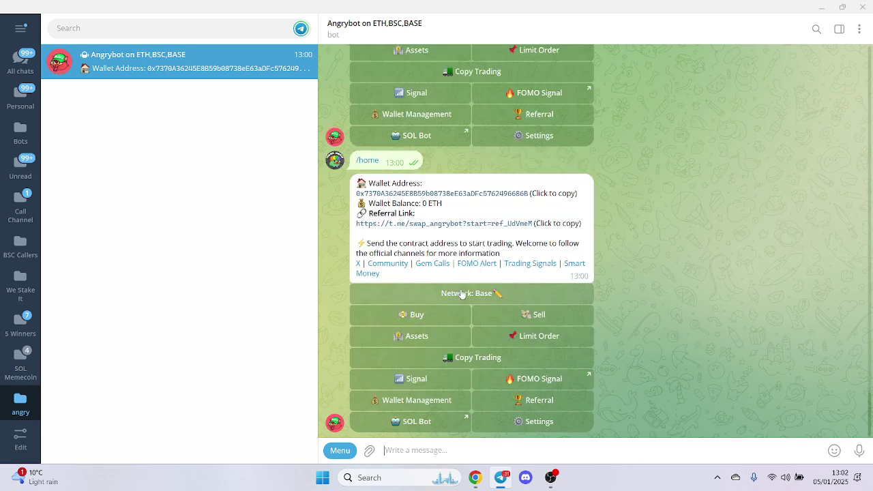
Step: Copy the bot's wallet address and, in Chrome, enter it as the recipient of an Ethereum transfer on Base in MetaMask
click(463, 197)
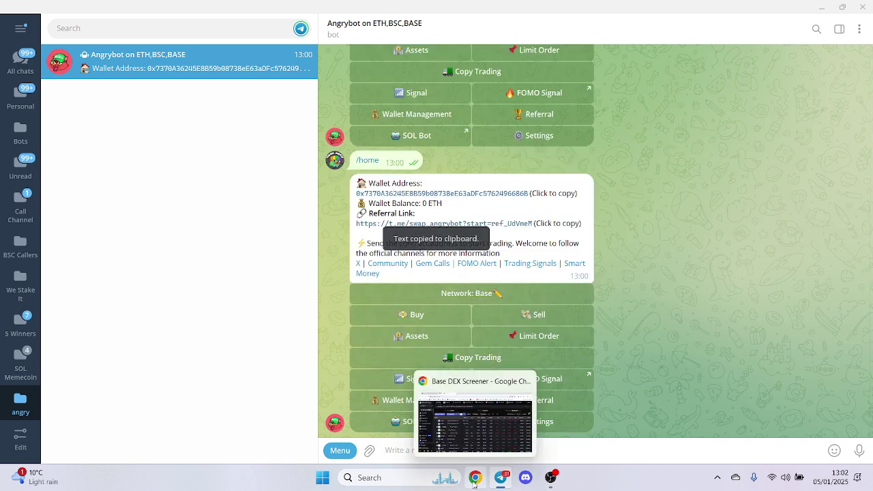
click(474, 478)
click(789, 36)
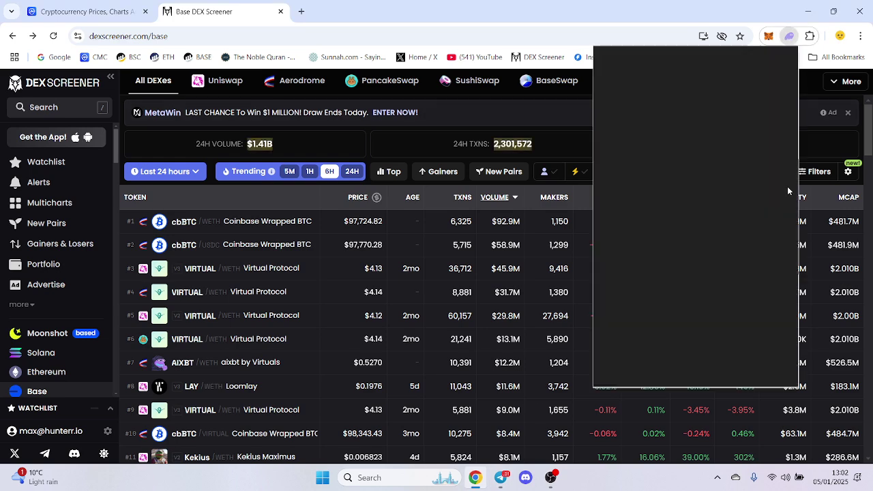
click(769, 35)
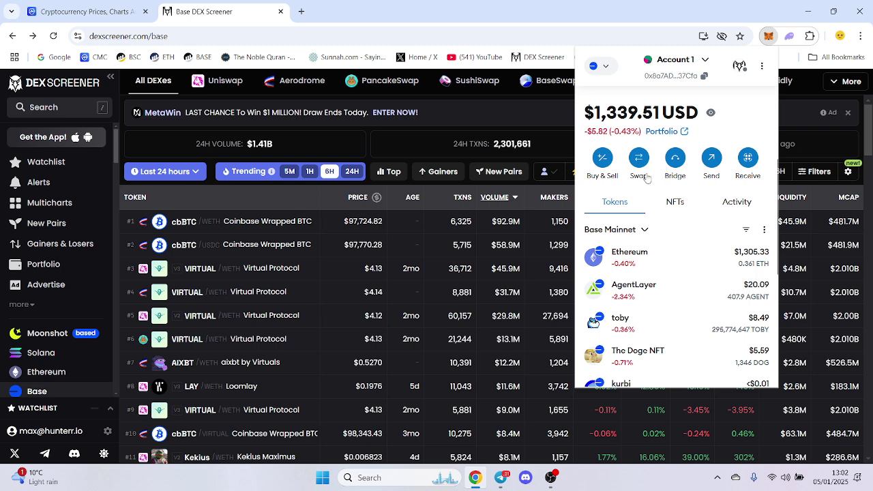
click(631, 261)
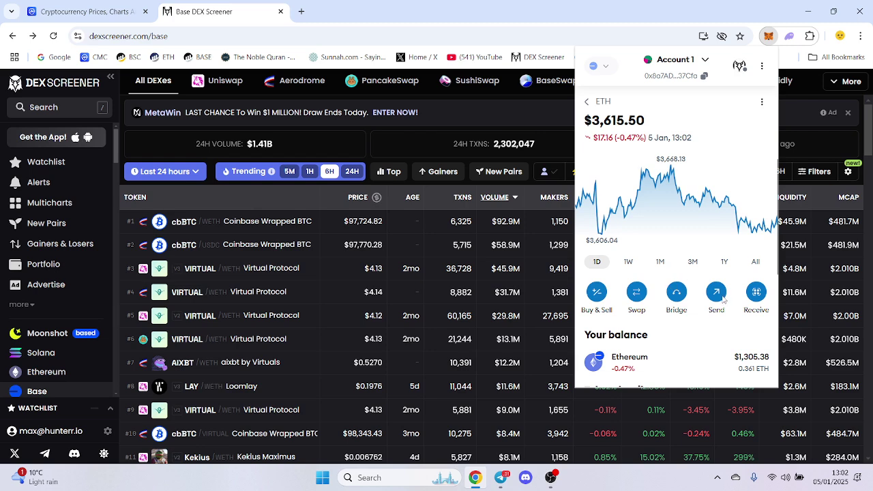
click(722, 298)
click(634, 205)
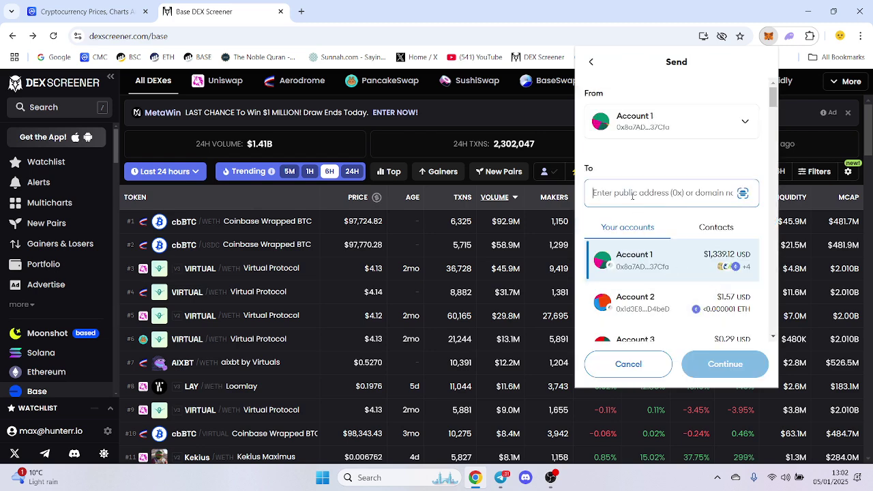
key(ctrl+v)
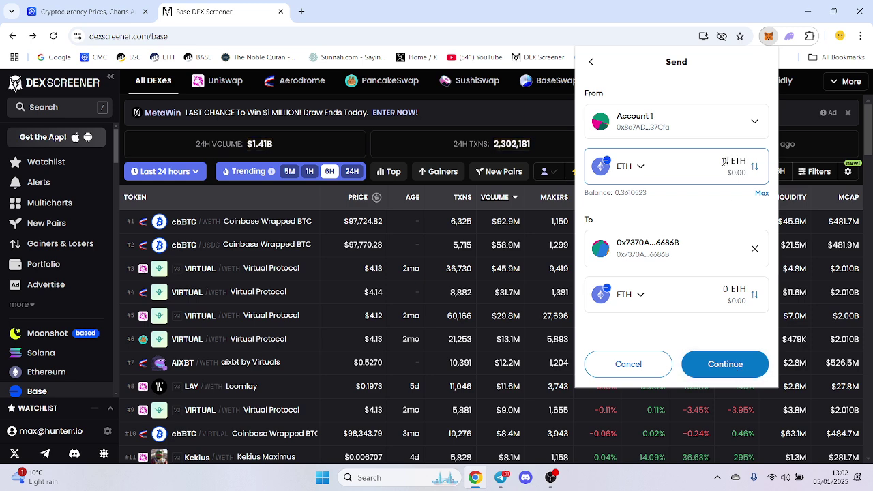
Step: Set the transfer amount to 0.05 ETH and confirm sending it to the bot's wallet
text(0.05)
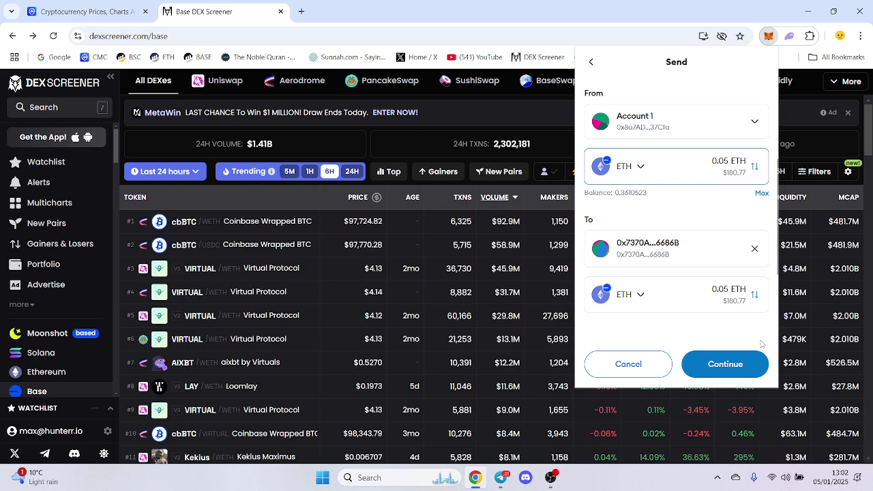
click(749, 365)
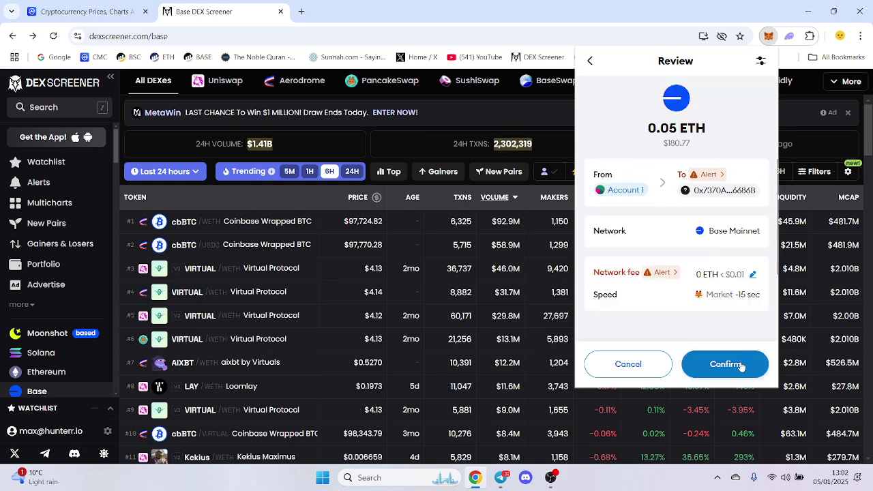
click(741, 366)
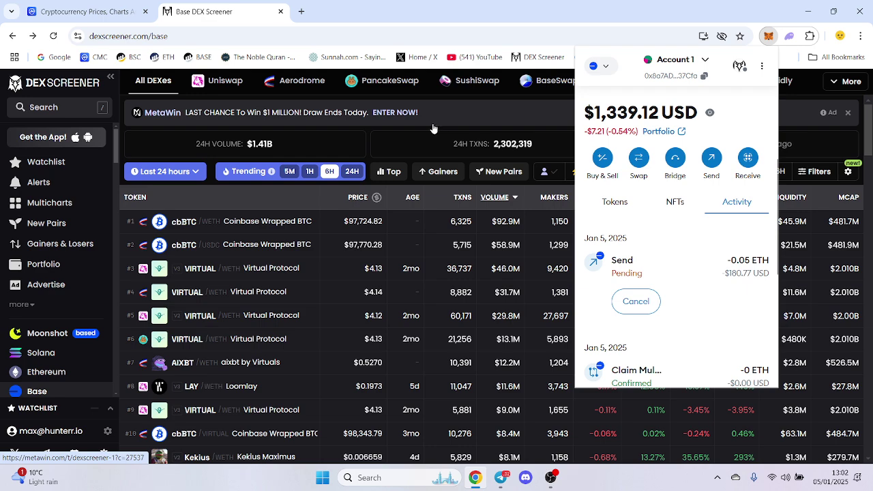
Step: Switch to Telegram and set the buy gas priority fee in the bot's Base trade settings to 0.1 Gwei
key(alt+Tab)
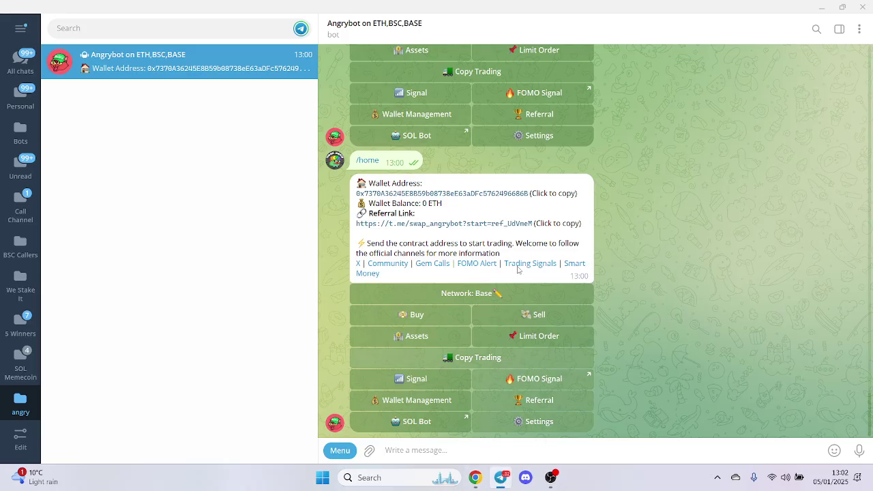
click(536, 421)
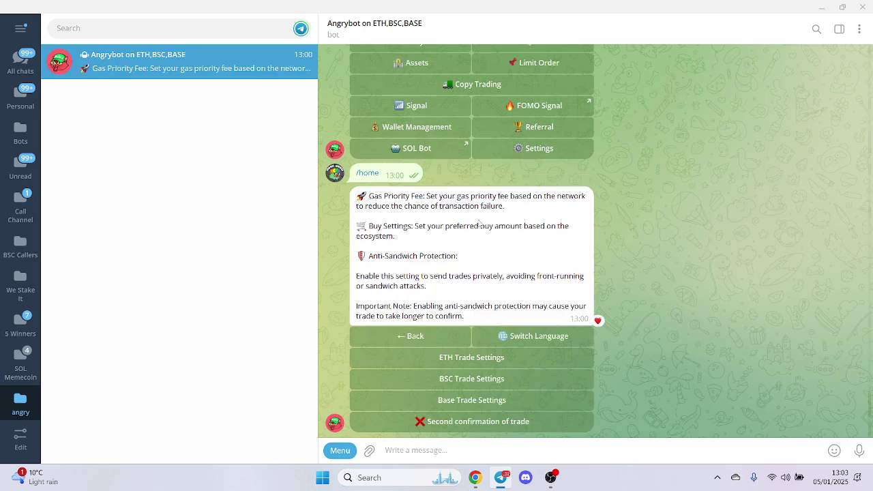
click(501, 402)
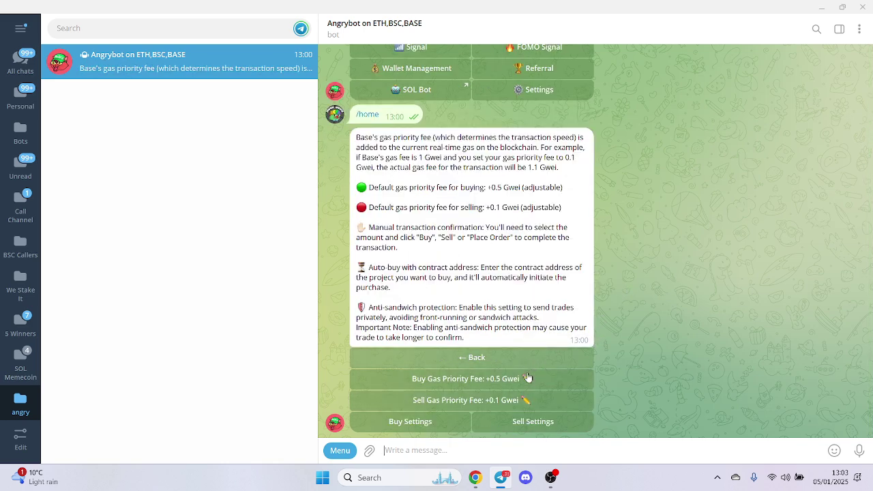
click(527, 378)
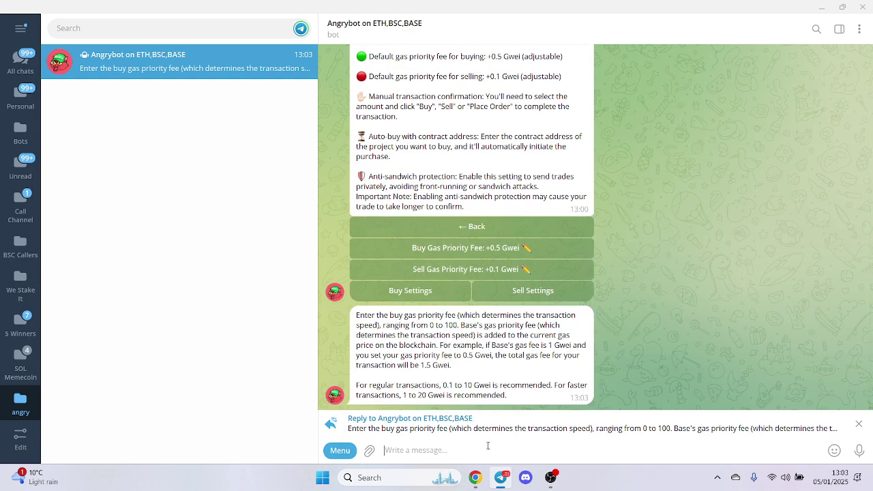
text(0.0)
key(Return)
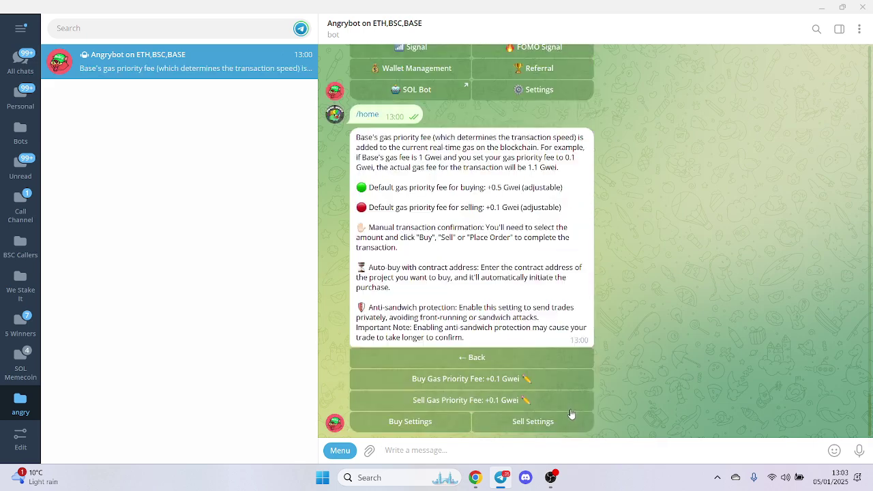
Step: Start editing the sell gas priority fee, then abandon it and request the bot's wallet overview with /home
click(497, 402)
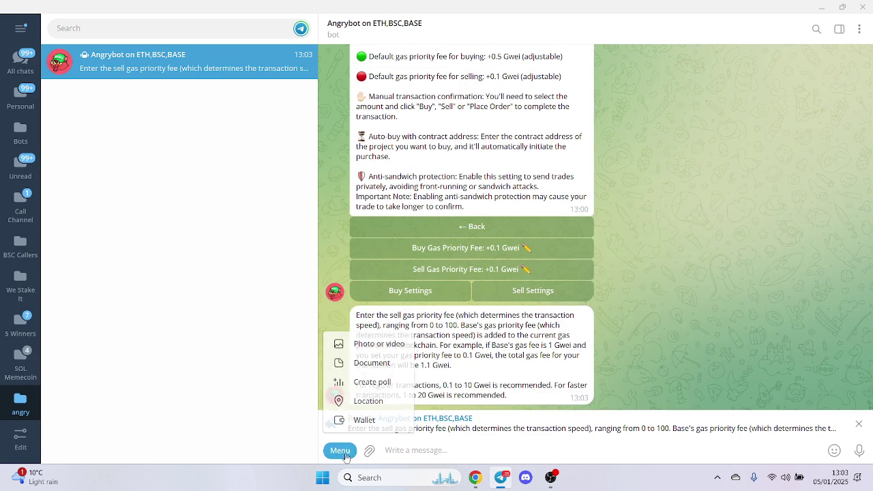
click(340, 450)
click(382, 320)
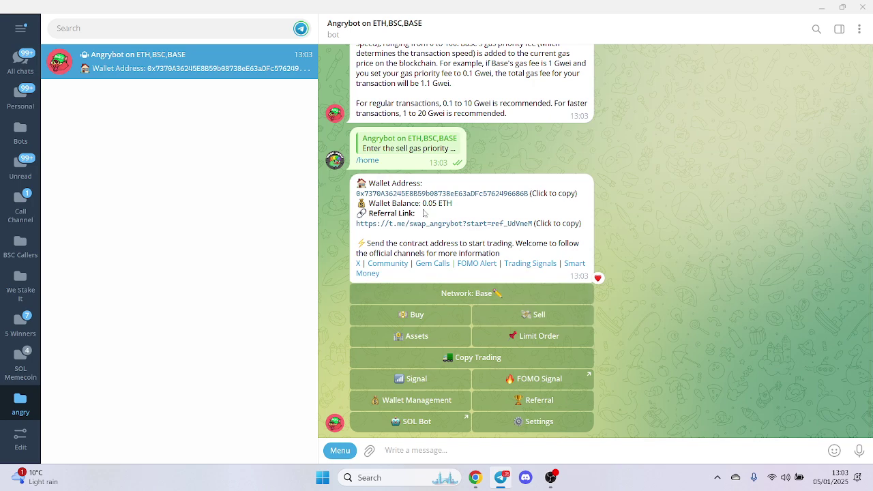
Step: In Chrome, open the FAI/WETH pair from DEX Screener's Base token list and copy the FAI contract address
click(475, 478)
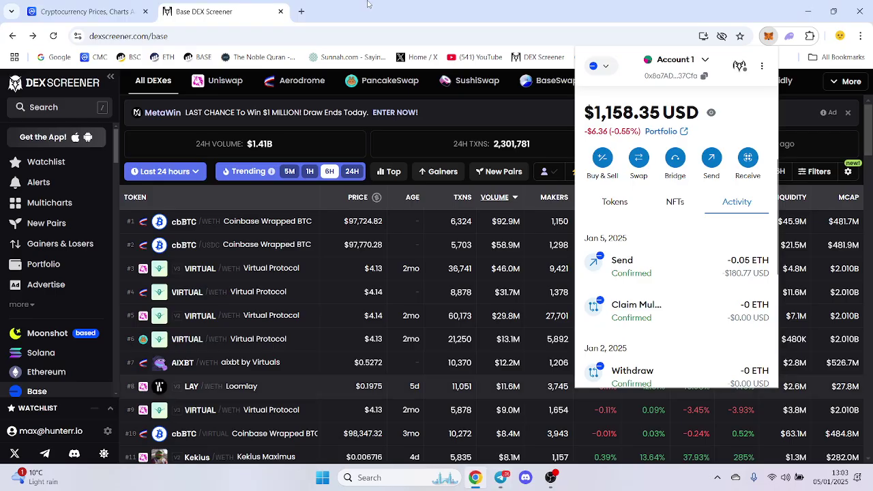
click(307, 143)
scroll(266, 272, down, 3)
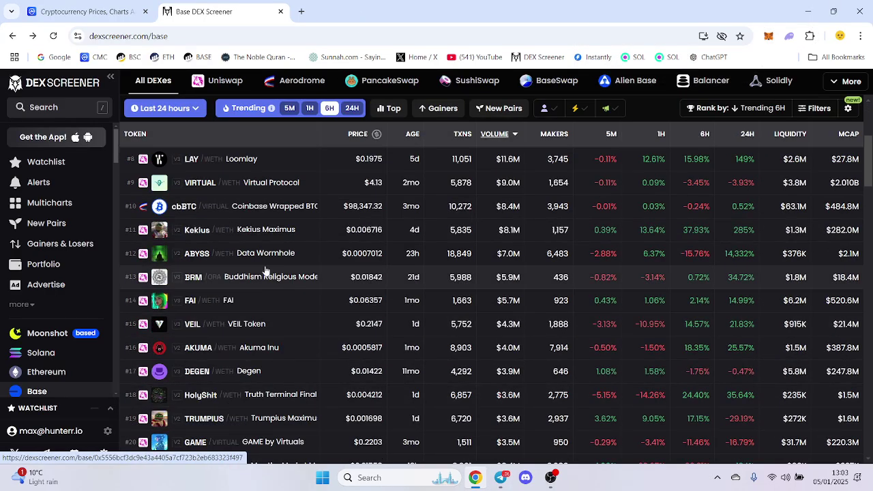
click(273, 302)
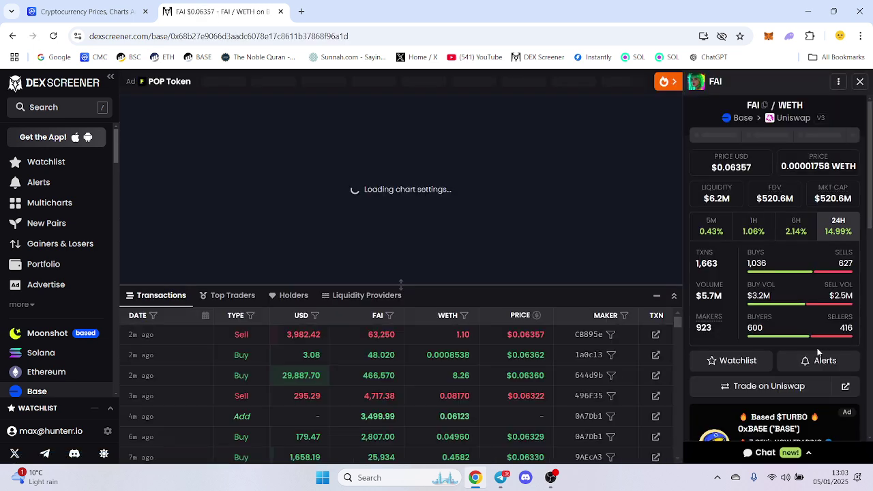
scroll(805, 345, down, 4)
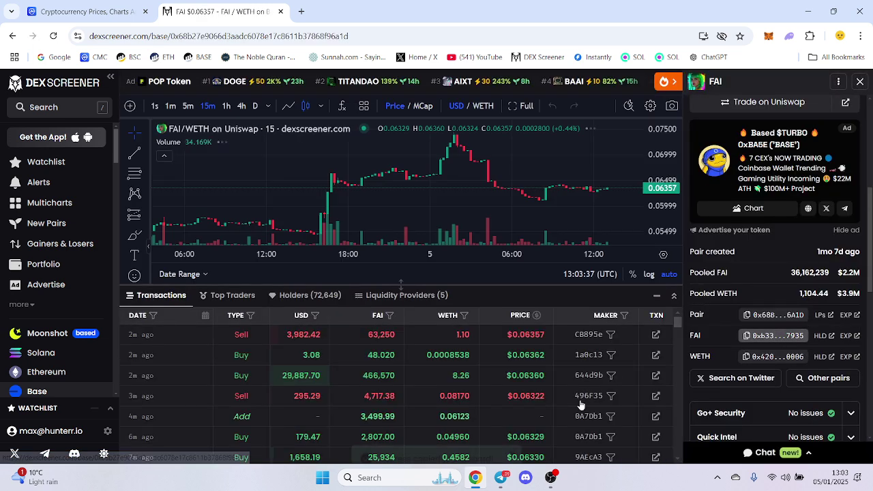
click(746, 335)
Step: Switch to Telegram and send the copied FAI contract address to the trading bot
click(500, 477)
key(ctrl+v)
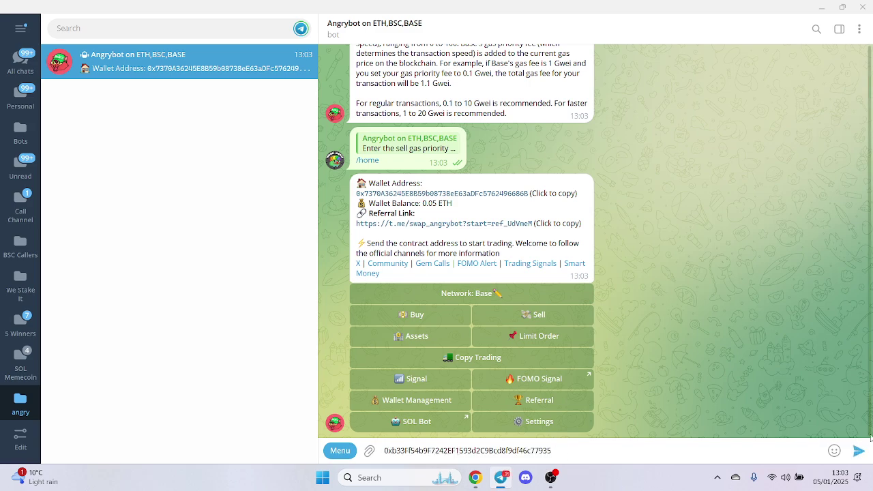
key(Return)
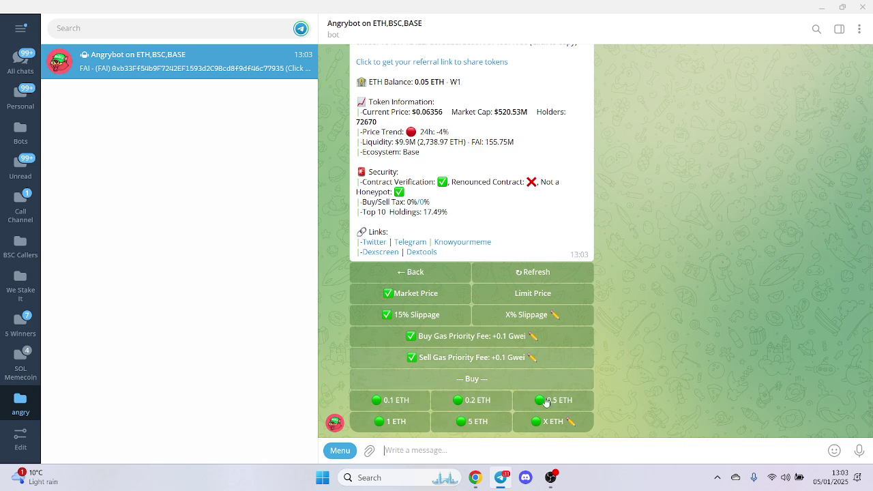
Step: Buy FAI with a custom amount of 0.01 ETH and review the token's position and security details
click(552, 420)
text(0)
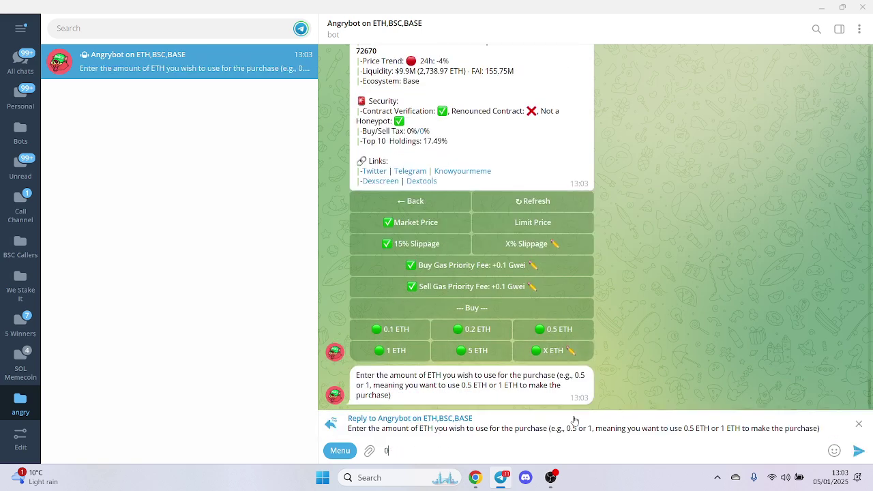
text(.01)
key(Return)
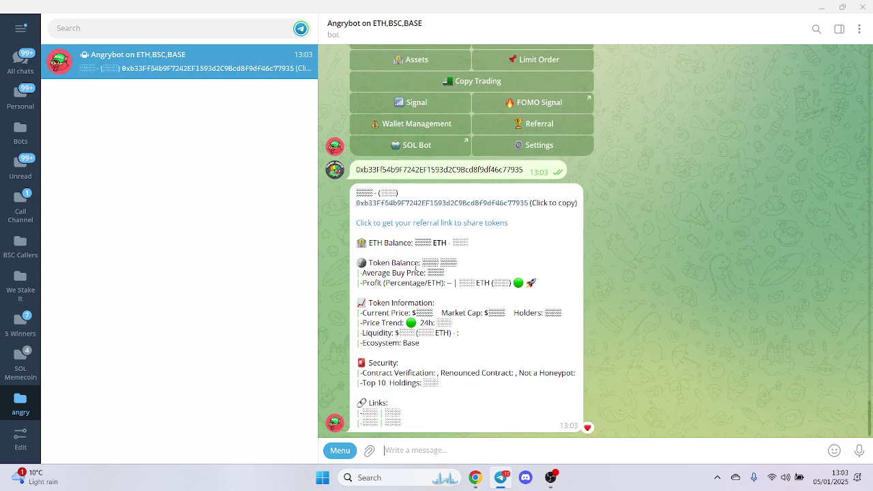
scroll(491, 285, up, 2)
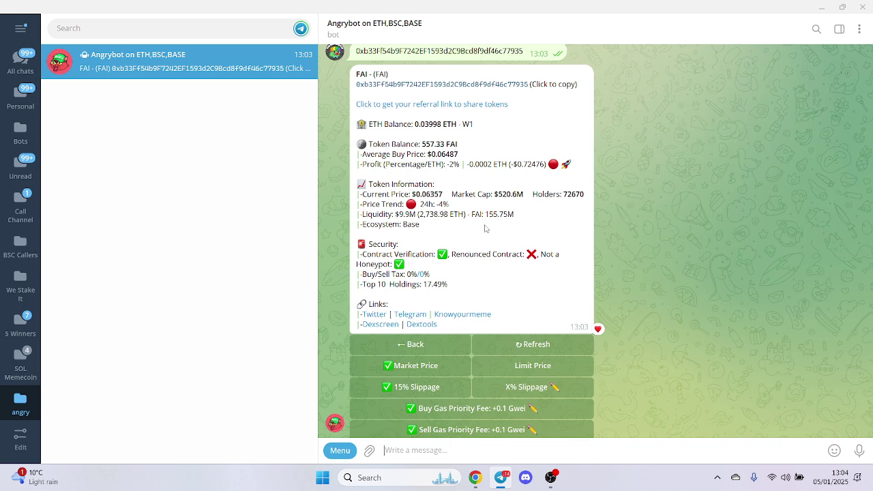
drag(553, 263, 502, 296)
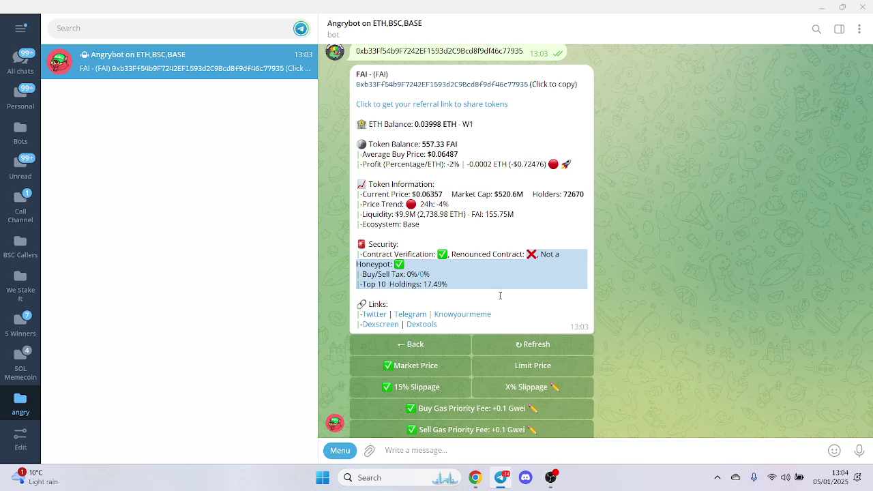
click(501, 300)
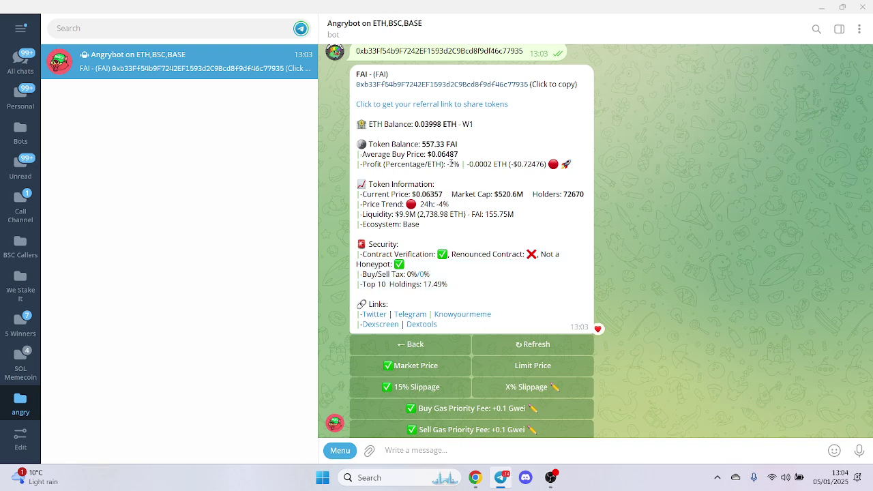
Step: Return to the bot's home overview and open the buy settings within the Base trade settings
scroll(532, 205, down, 2)
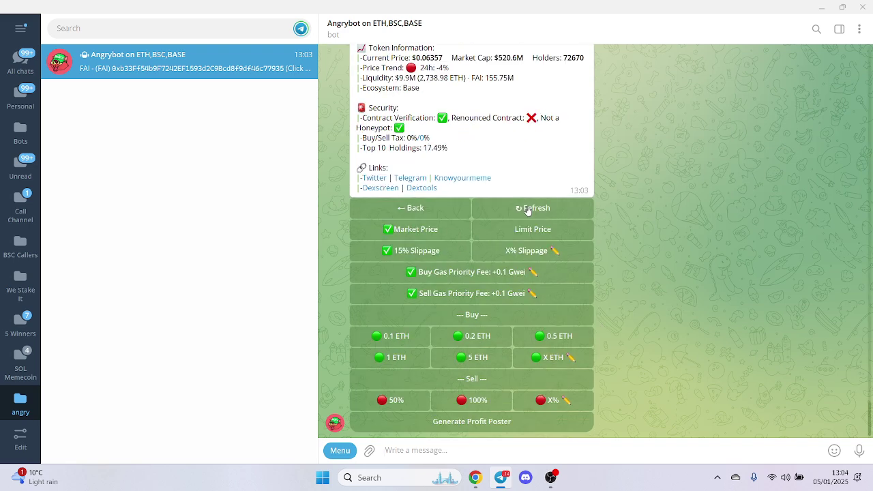
click(410, 209)
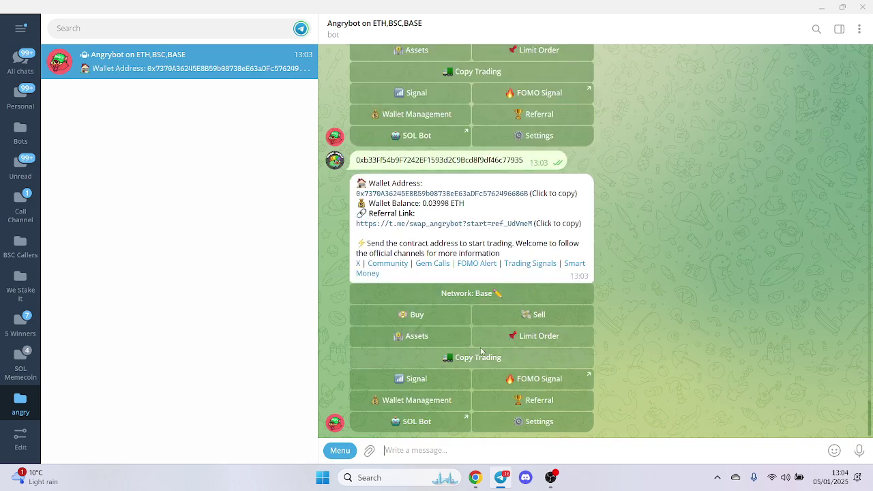
click(534, 421)
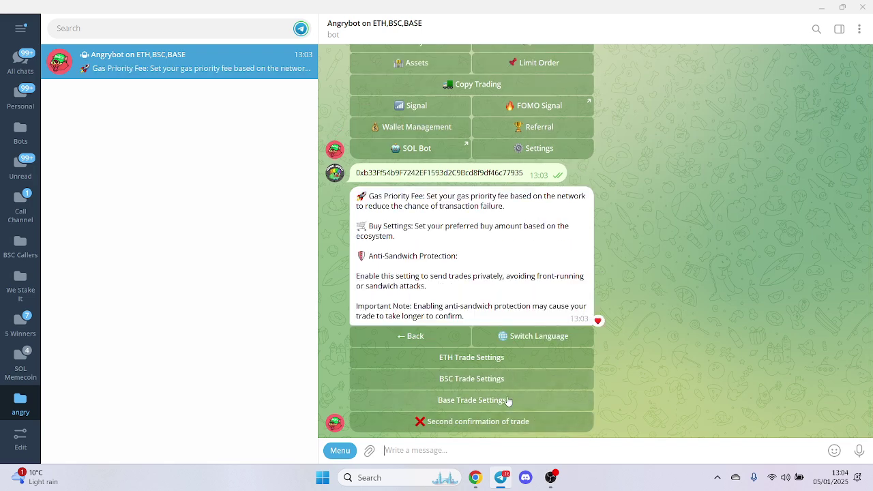
click(508, 401)
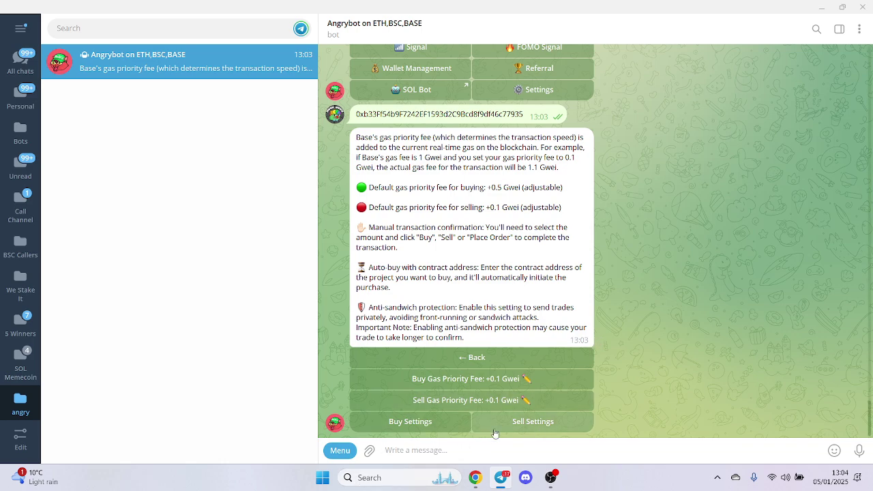
click(424, 424)
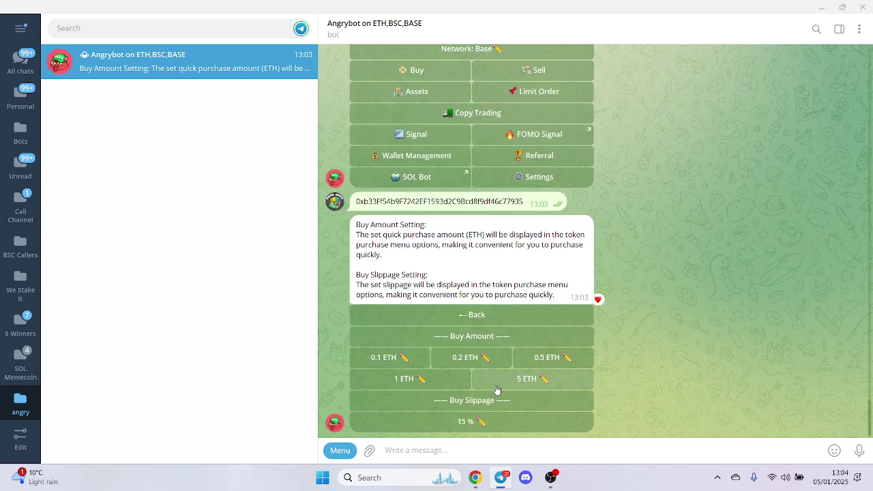
Step: Set the first two default Base buy amounts to 0.01 ETH and 0.02 ETH
click(466, 357)
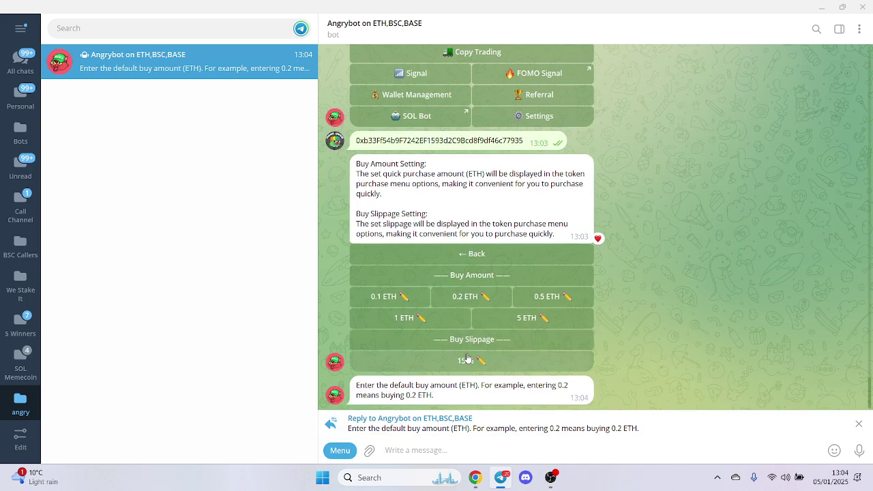
text(0.01)
key(Return)
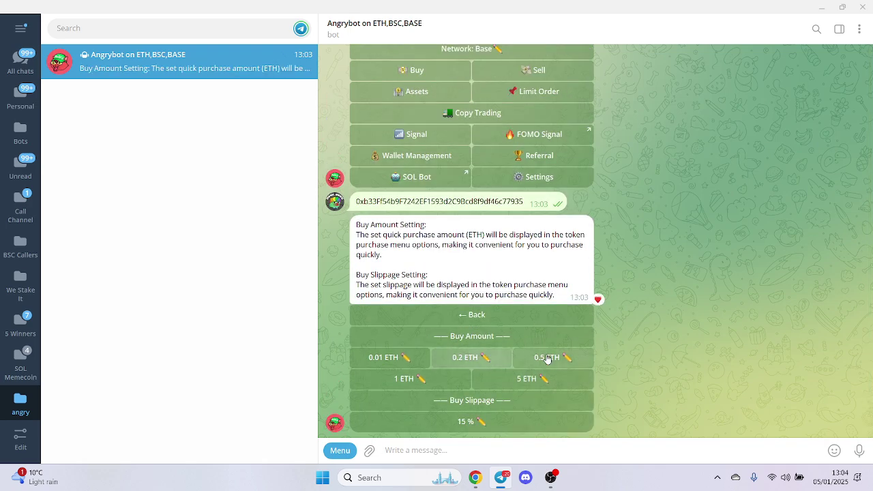
click(547, 358)
text(0.02)
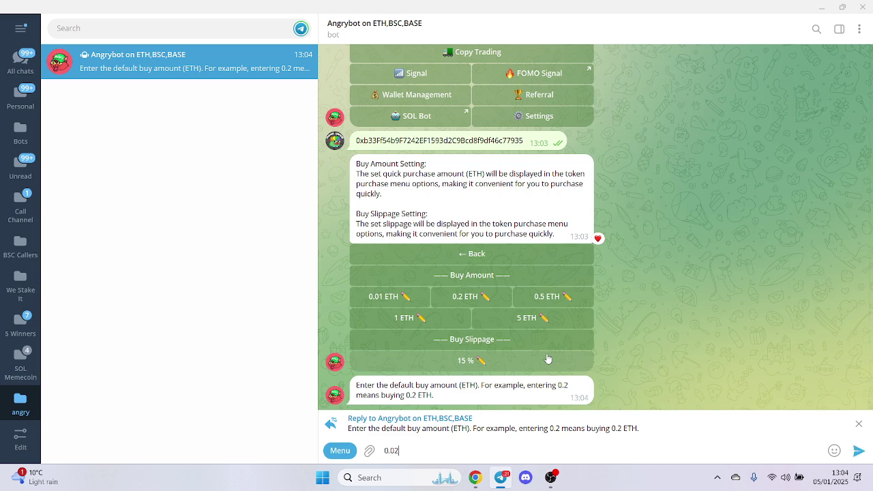
key(Return)
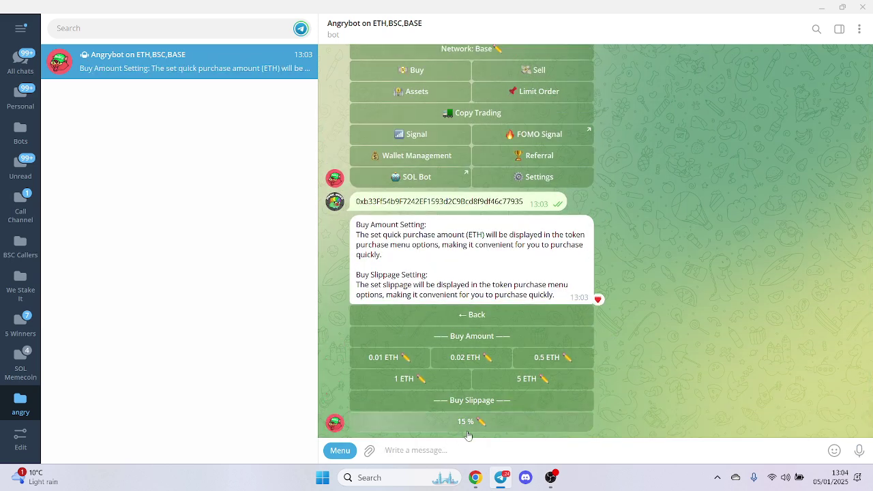
Step: Set the default Base buy slippage to 2% and go back to the Base trade settings
click(468, 430)
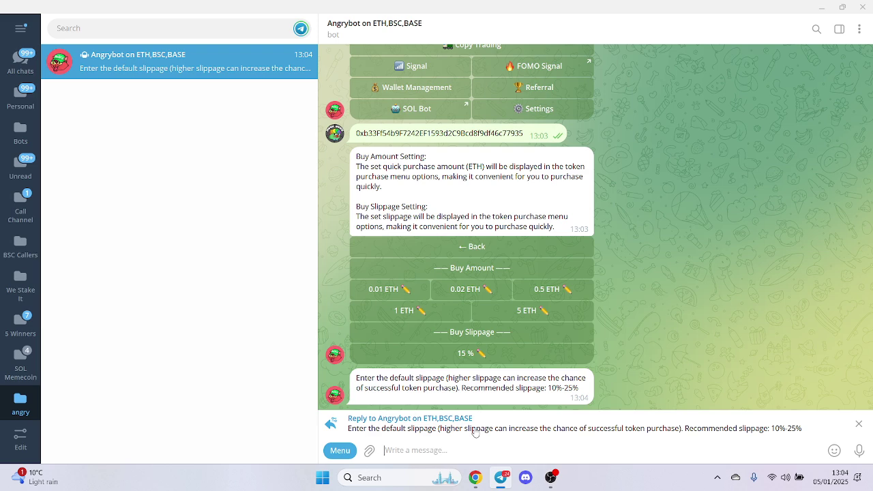
text(3)
key(BackSpace)
text(5)
key(BackSpace)
text(2)
click(859, 450)
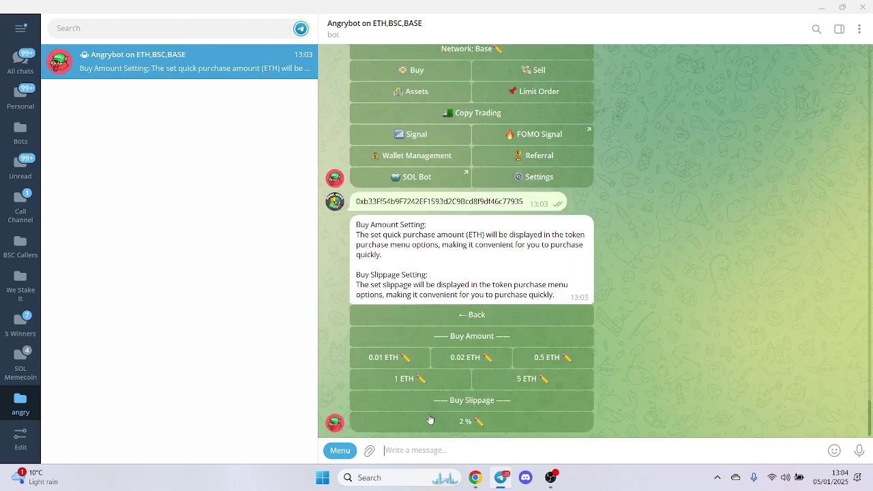
click(464, 317)
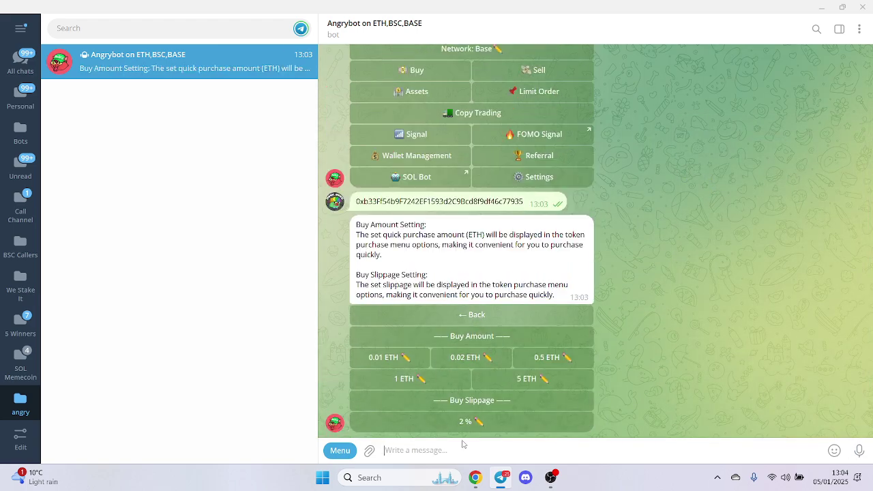
Step: Send the copied FAI contract address to the bot again and generate a profit poster for the FAI position
key(ctrl+v)
key(Return)
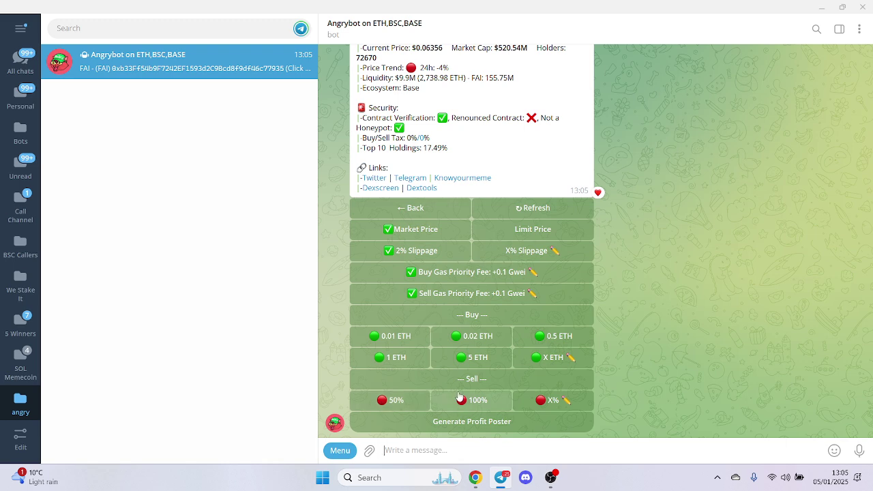
click(472, 423)
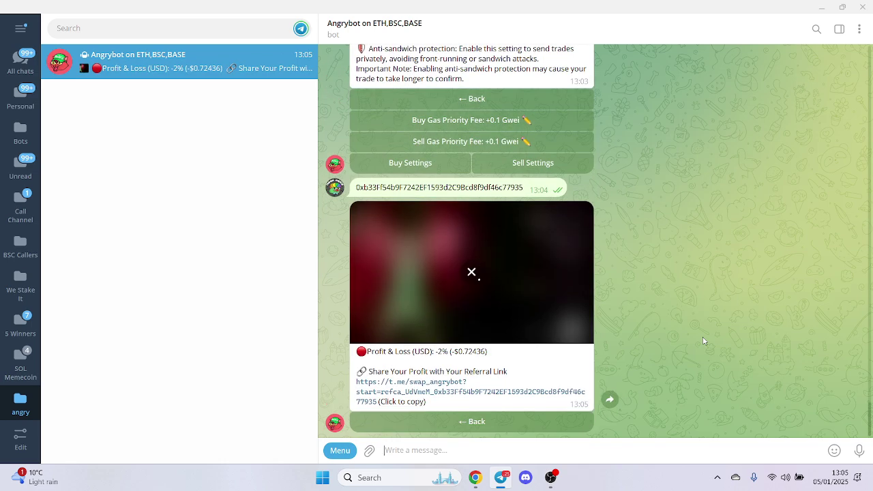
Step: Switch to Chrome to examine a longer stretch of the FAI/WETH price chart on DEX Screener and return to Telegram
click(475, 478)
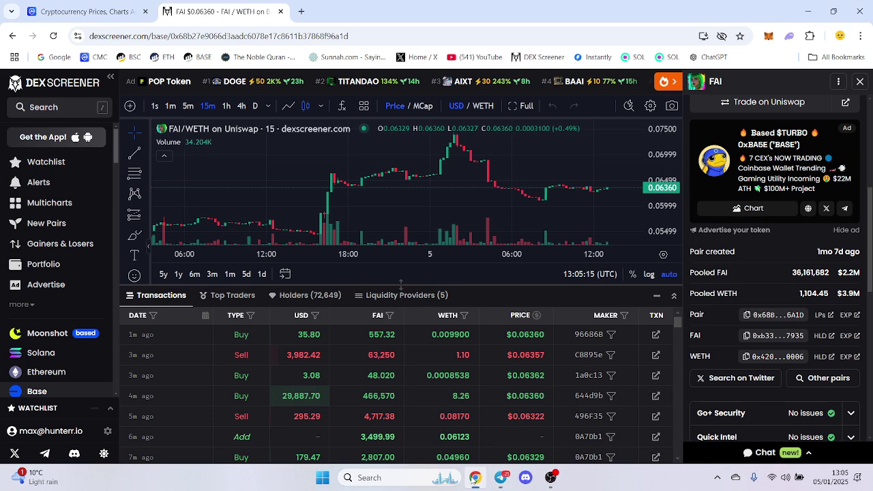
scroll(498, 220, down, 5)
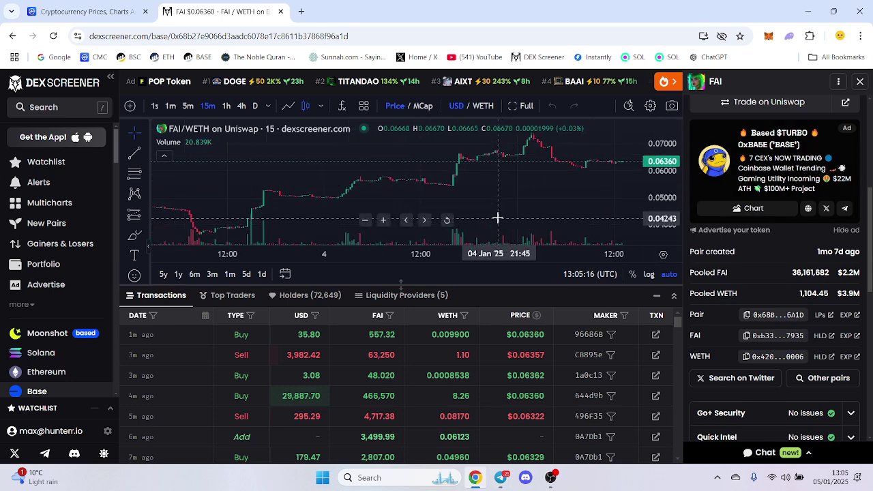
scroll(509, 233, down, 3)
mouse_move(495, 479)
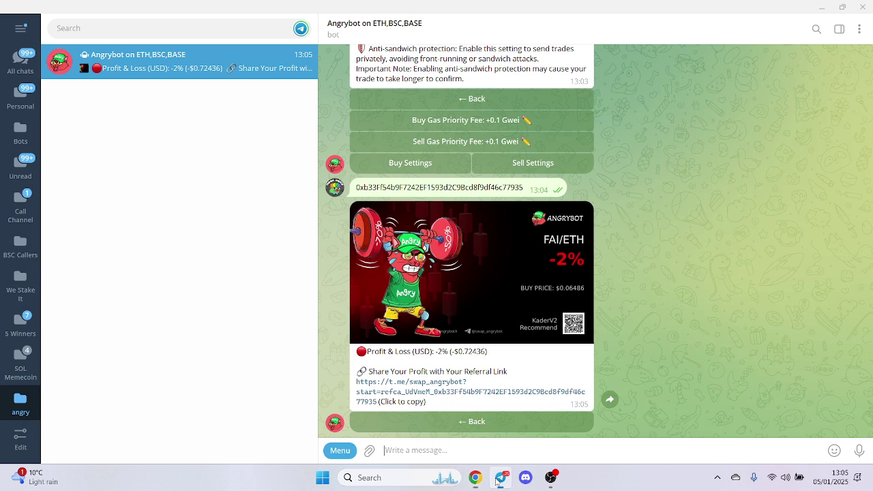